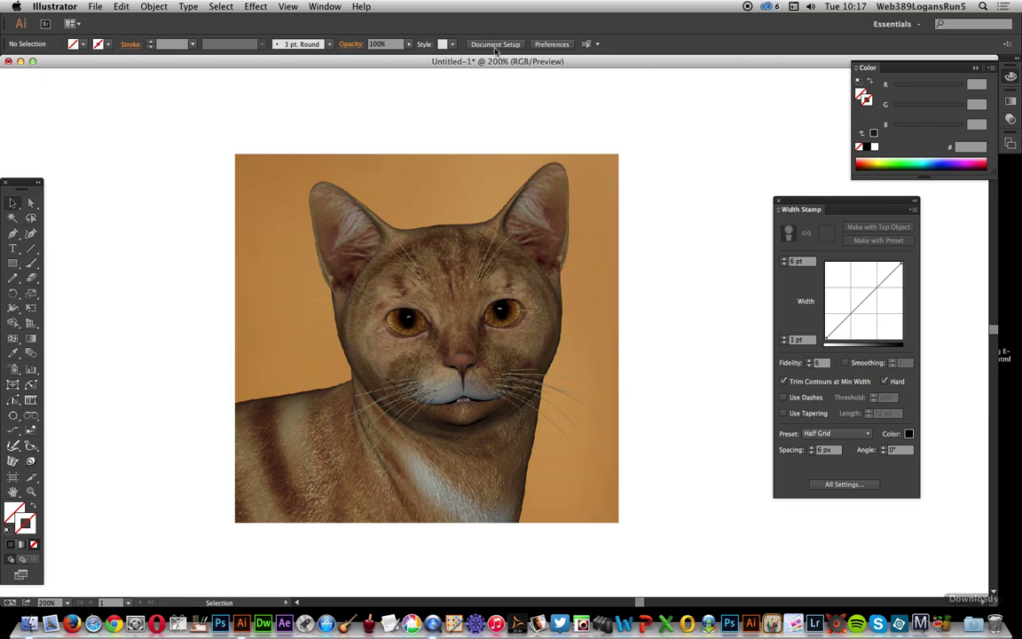
Step: Bring the stroke colour to the front and select the cat photo
key("x")
left_click(493, 257)
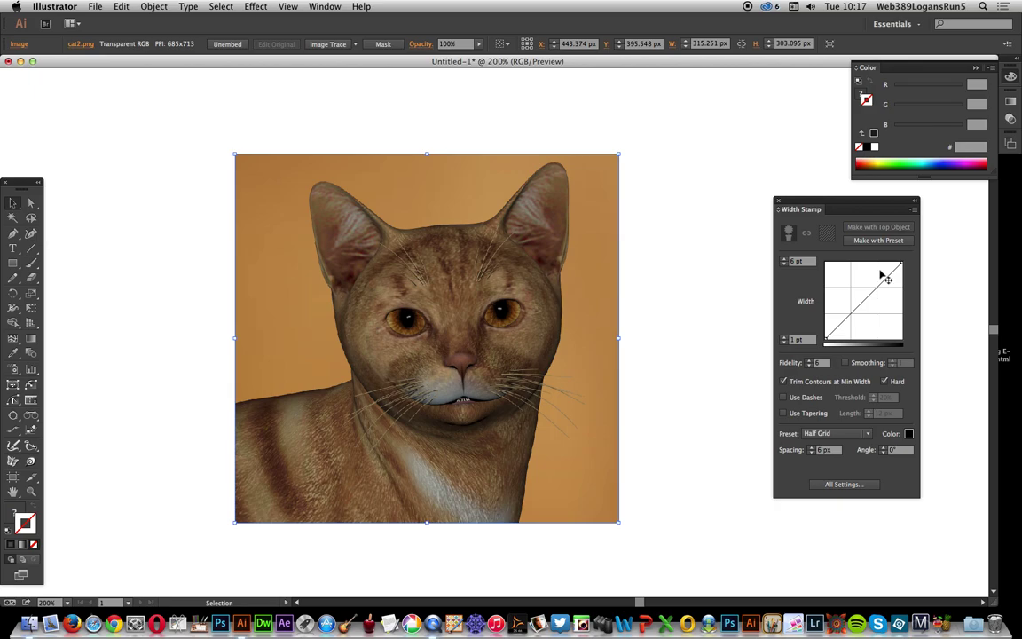
Step: Convert the cat photo to width-stamp line art using the Circular Spiral preset with dashes enabled
left_click(894, 246)
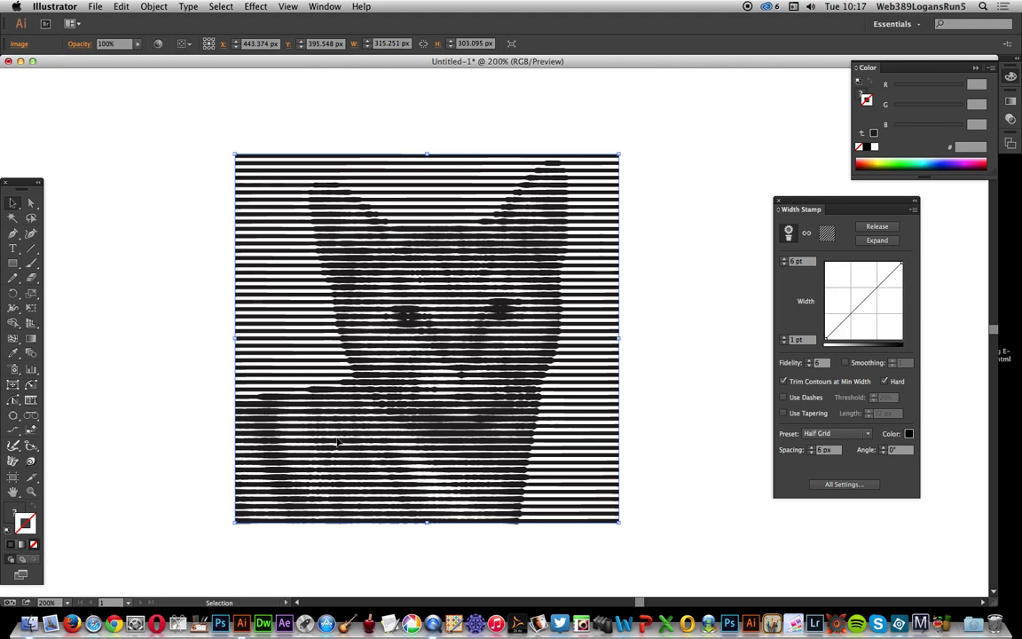
left_click(845, 434)
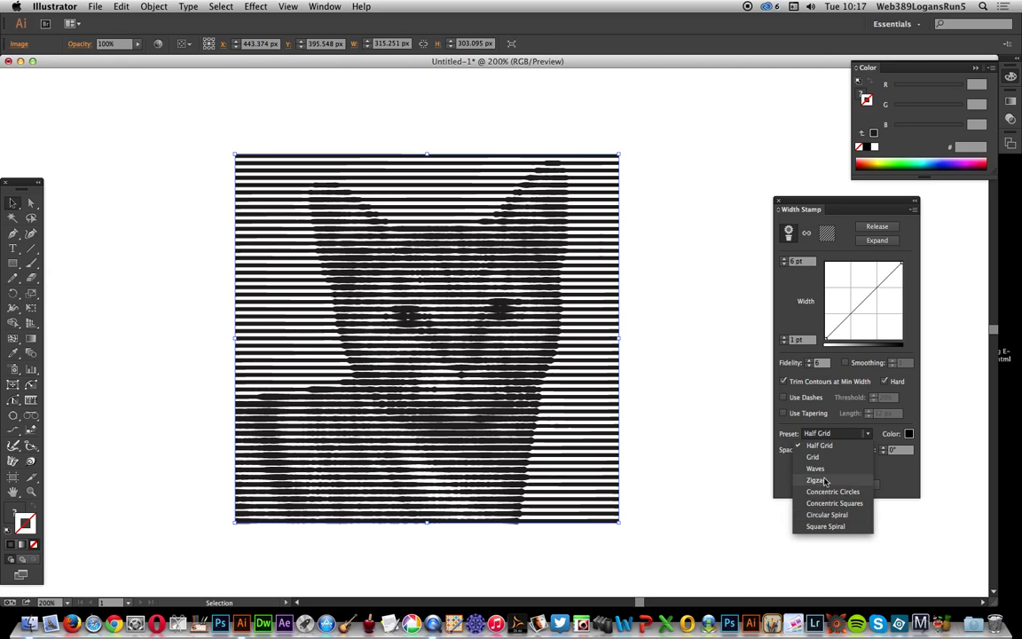
left_click(827, 516)
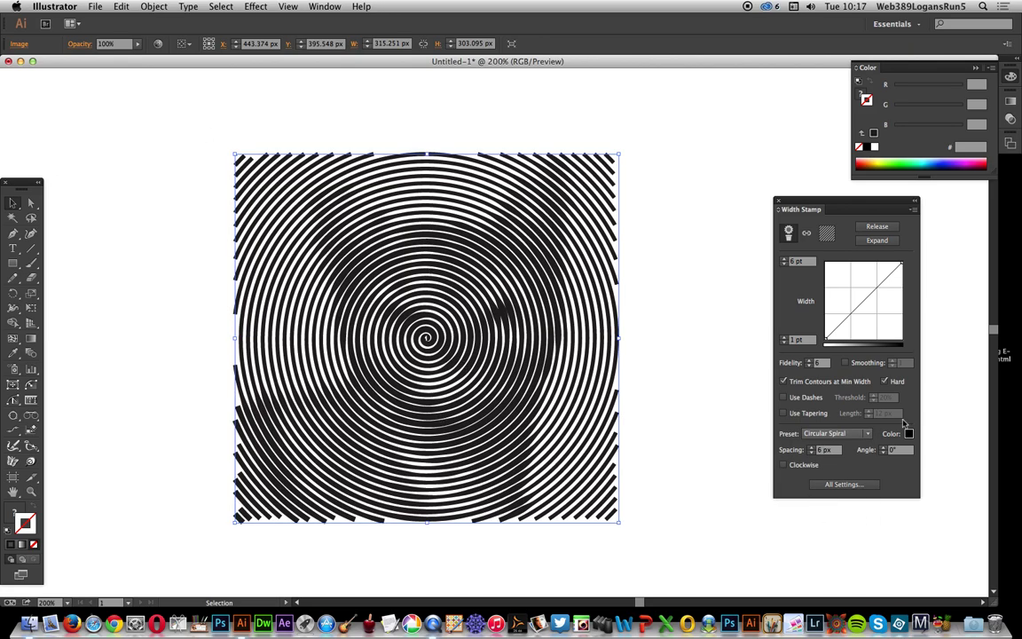
left_click(784, 397)
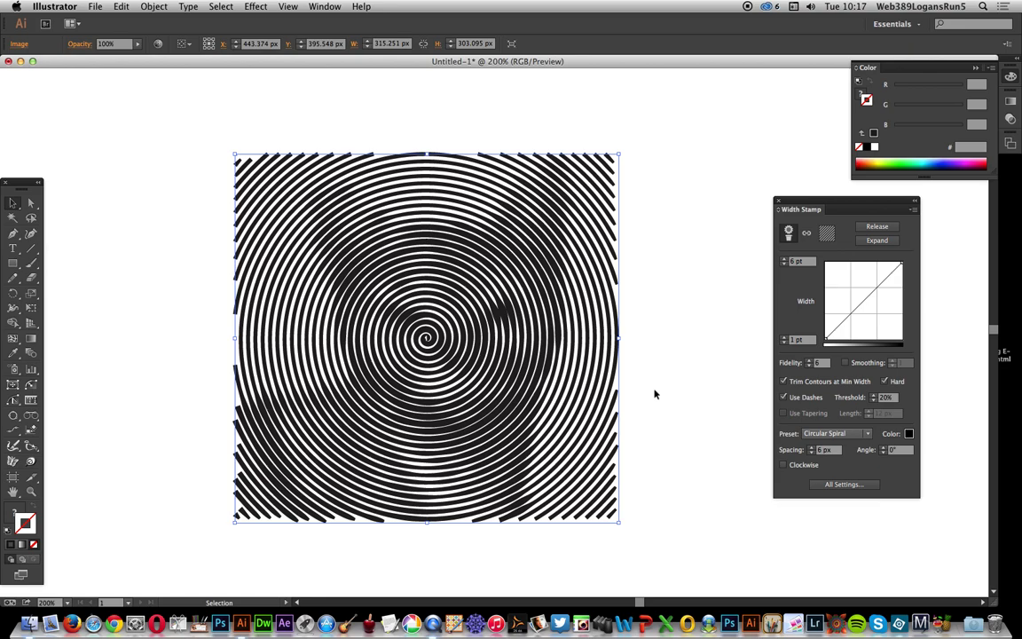
Step: Set the dash threshold to 60%, then raise it to 90%
left_click(887, 397)
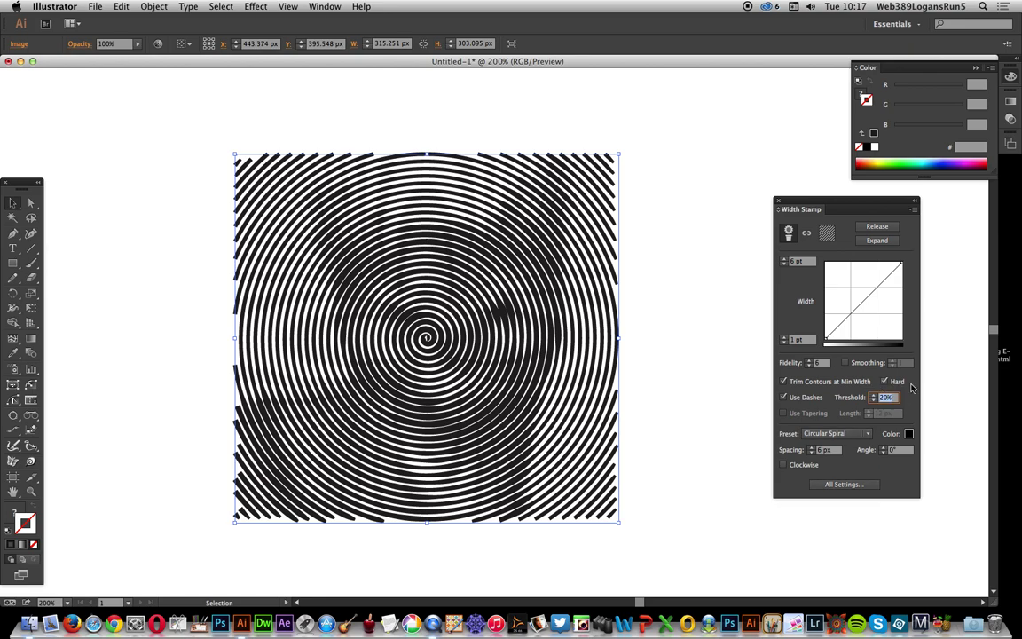
type("60")
key("Tab")
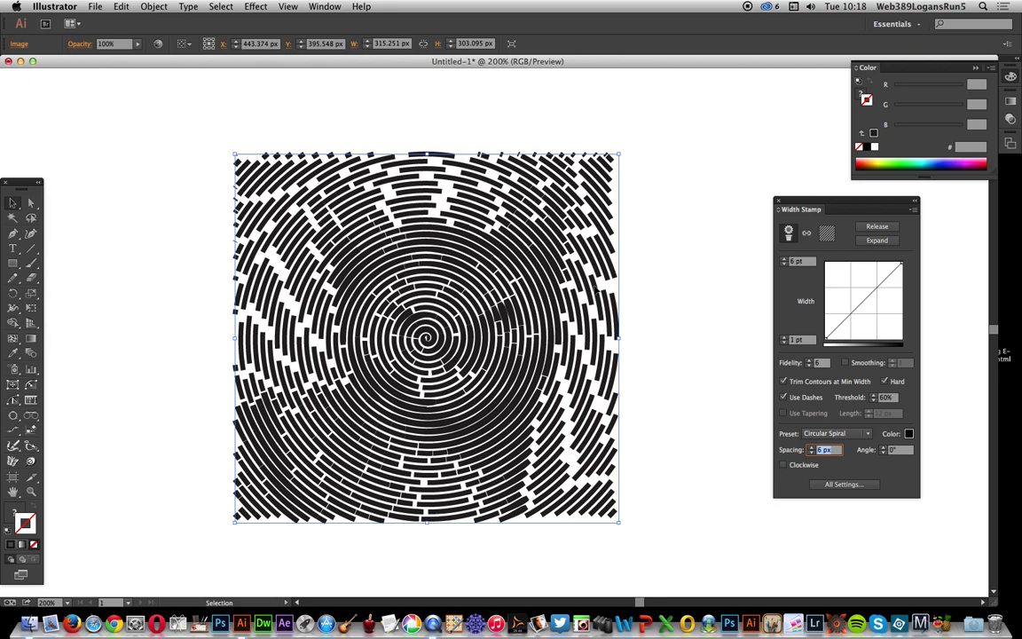
key("shift+Tab")
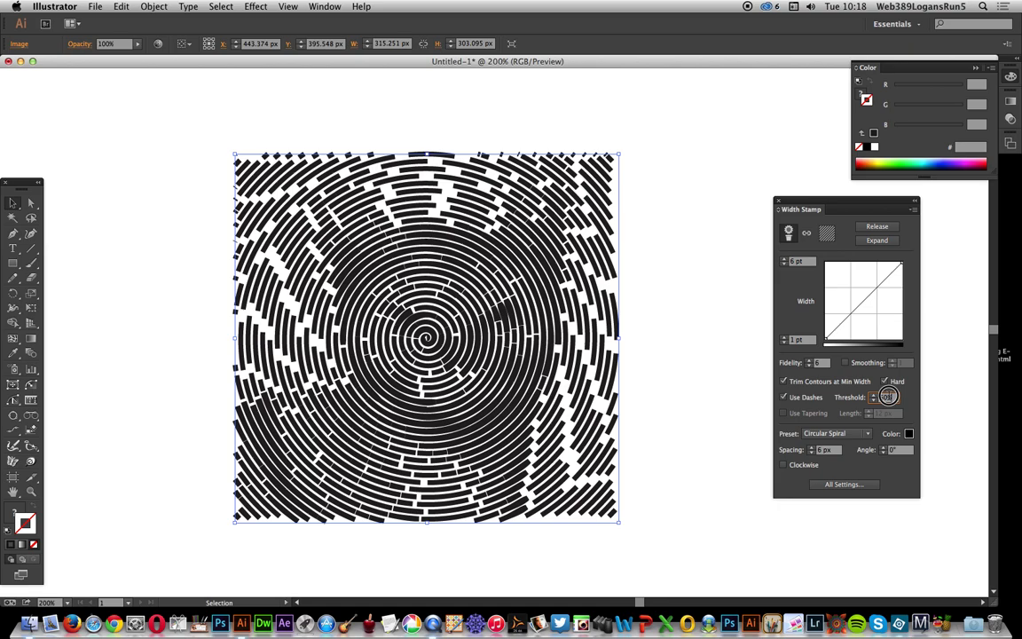
type("90")
key("Tab")
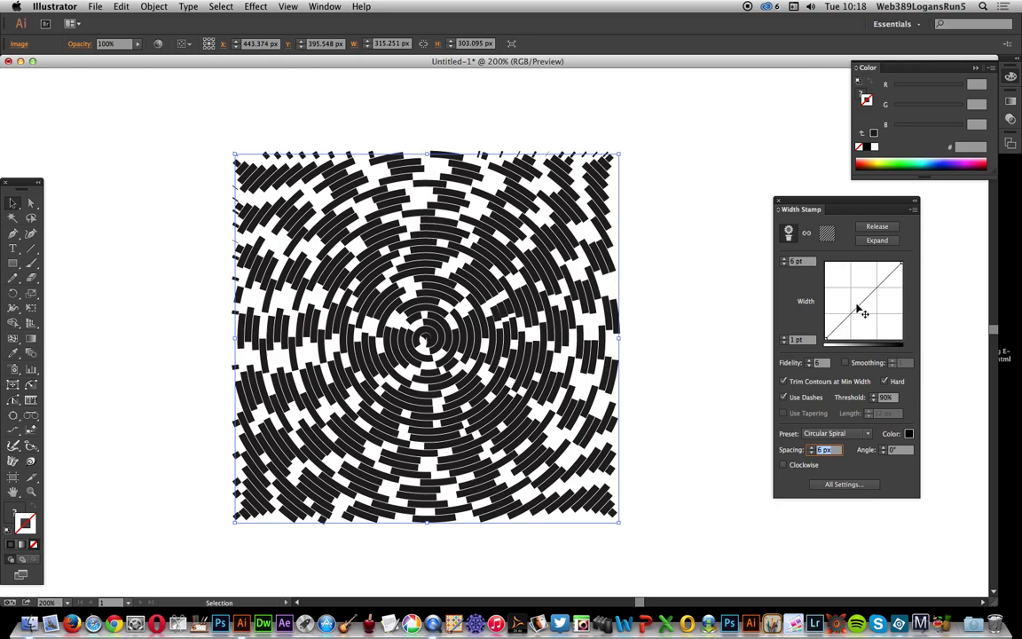
Step: Bend the width curve into a convex shape and try a 100% dash threshold
mouse_move(849, 317)
left_mouse_down()
mouse_move(849, 282)
mouse_move(853, 297)
left_mouse_up()
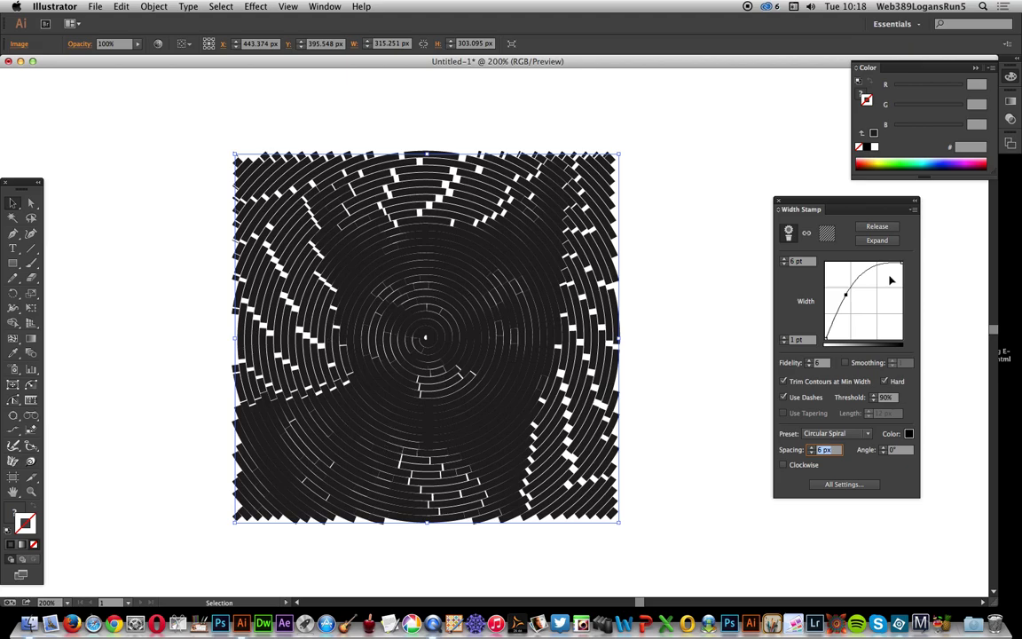
mouse_move(844, 294)
left_mouse_down()
mouse_move(862, 321)
mouse_move(884, 294)
mouse_move(890, 314)
left_mouse_up()
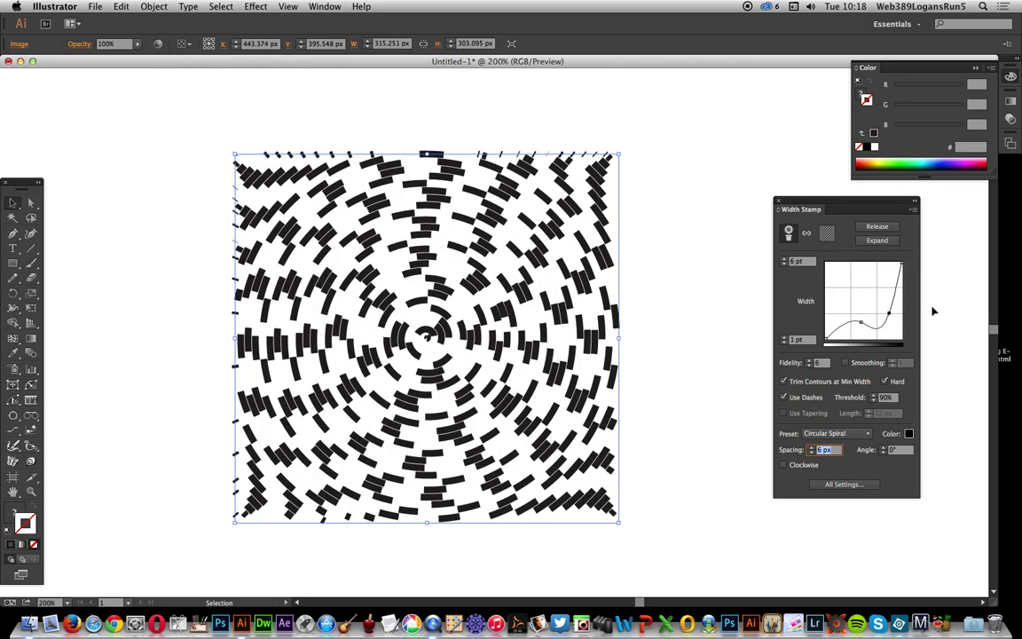
key("shift+Tab")
type("1")
key("Tab")
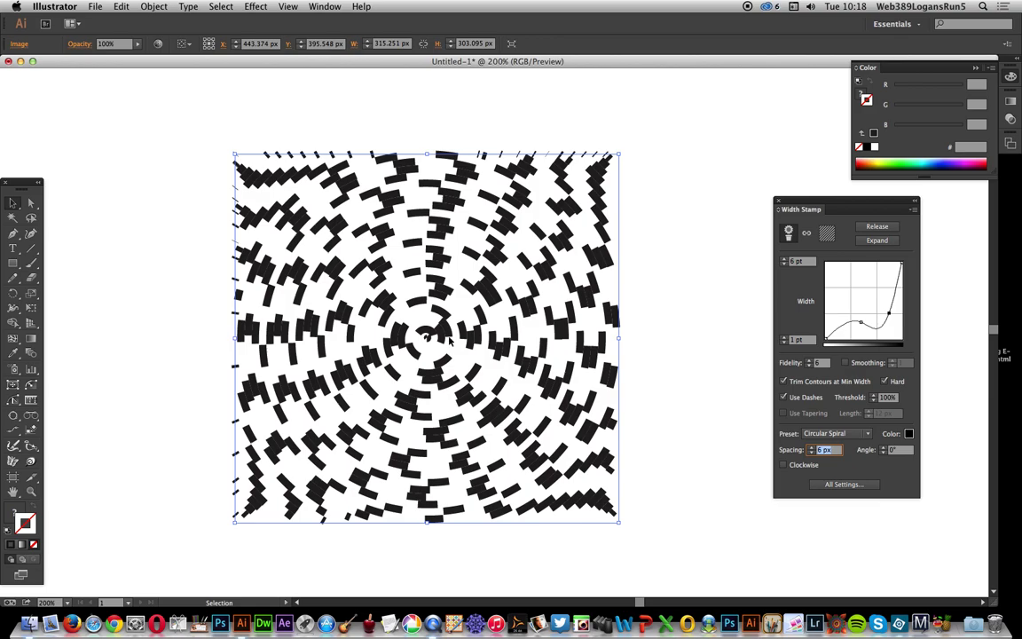
Step: Set the dash threshold to 50% and reset the width curve to a straight line
left_click(895, 397)
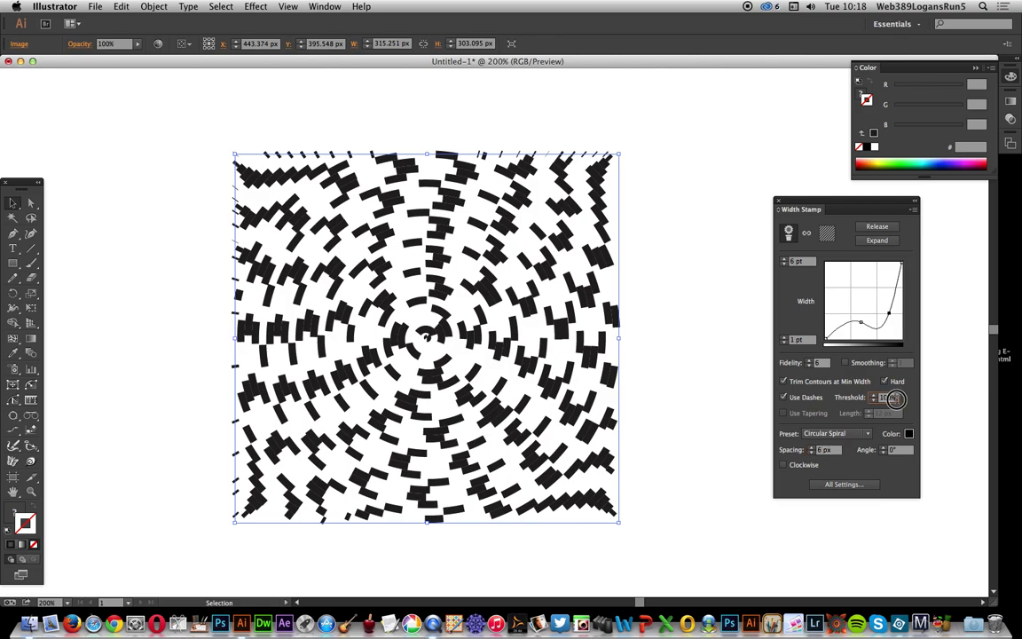
type("50")
key("Tab")
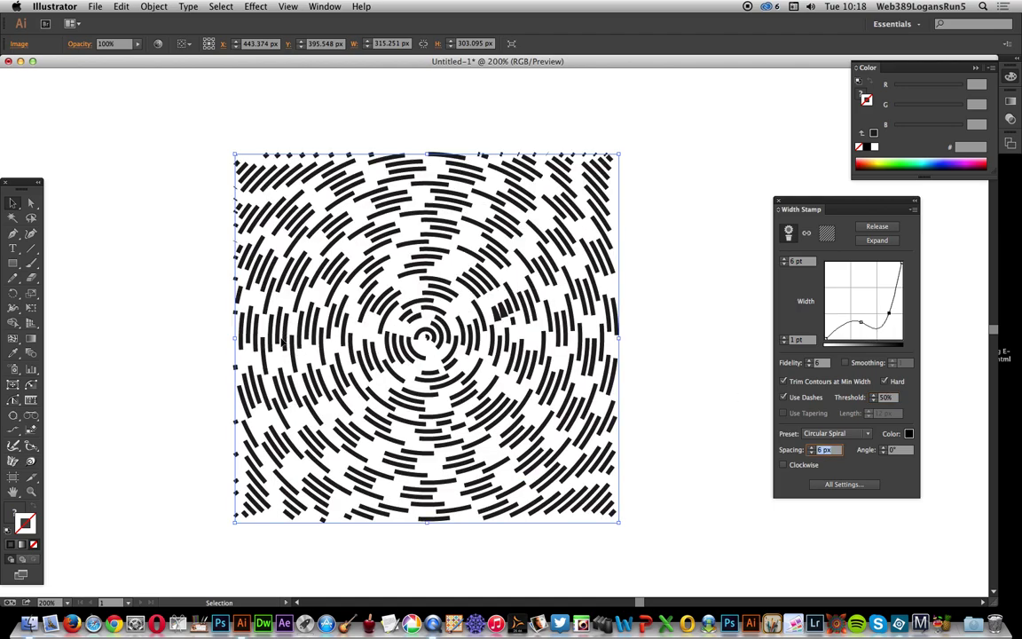
left_click(872, 347)
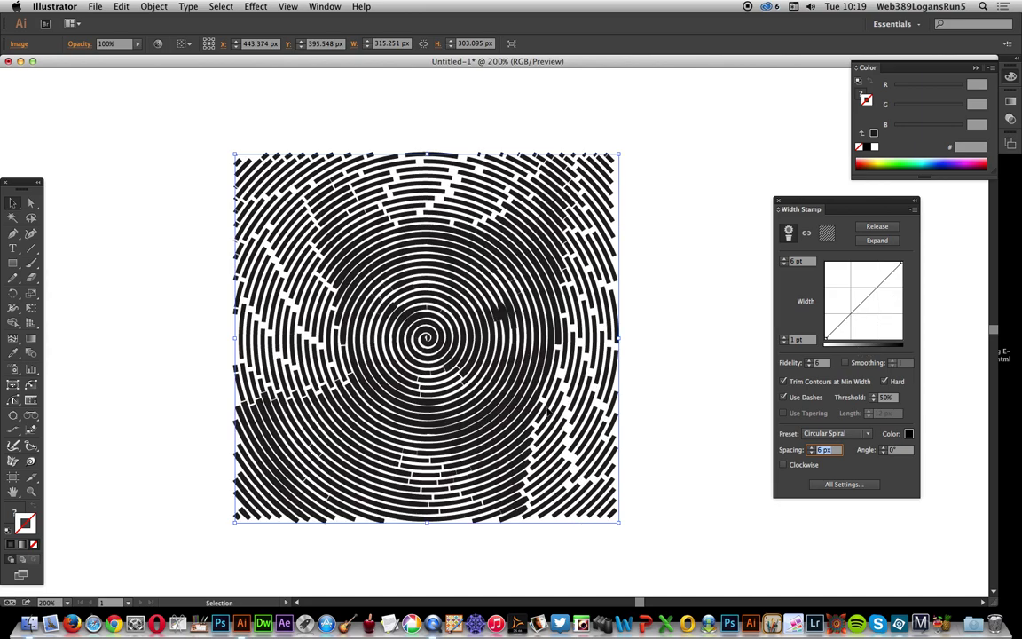
Step: Widen the line spacing to 8 px and enter 70 as the dash threshold
left_click(810, 448)
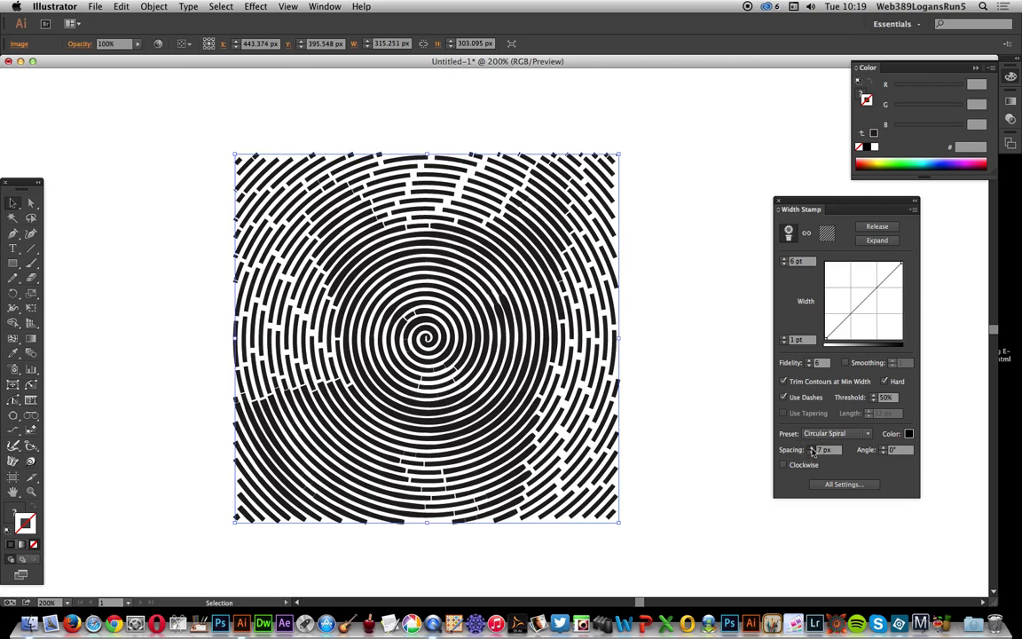
left_click(811, 449)
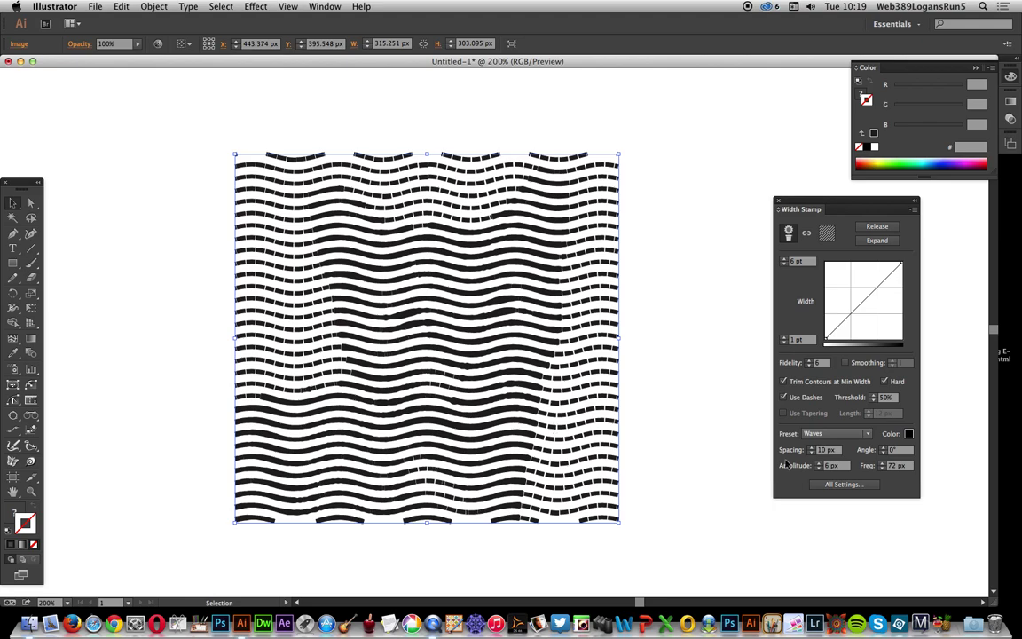
left_click(885, 396)
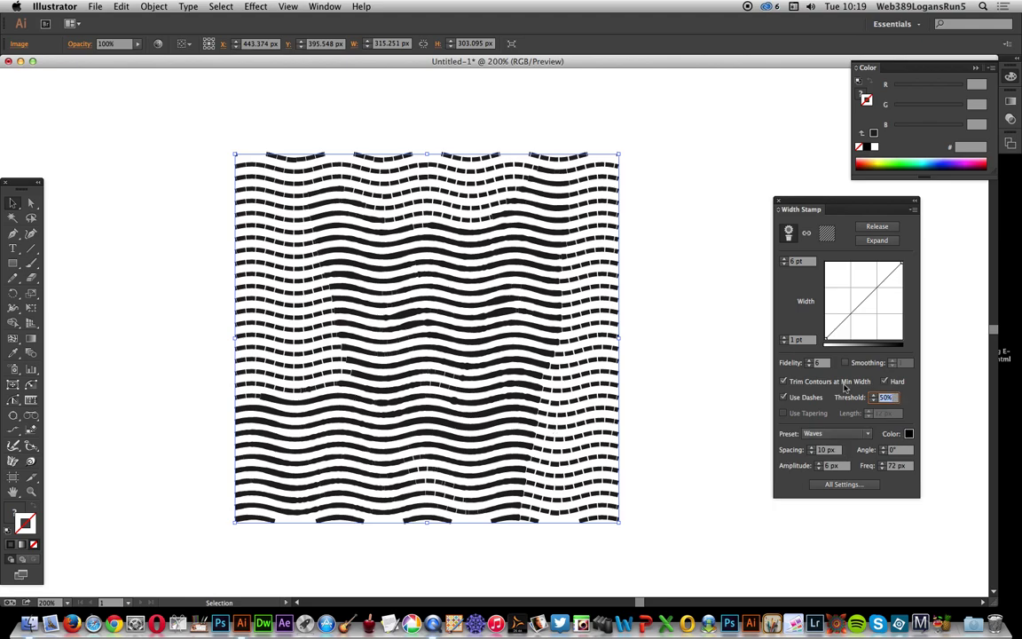
type("70")
Step: Apply the 70% dash threshold to the wave lines
key("Tab")
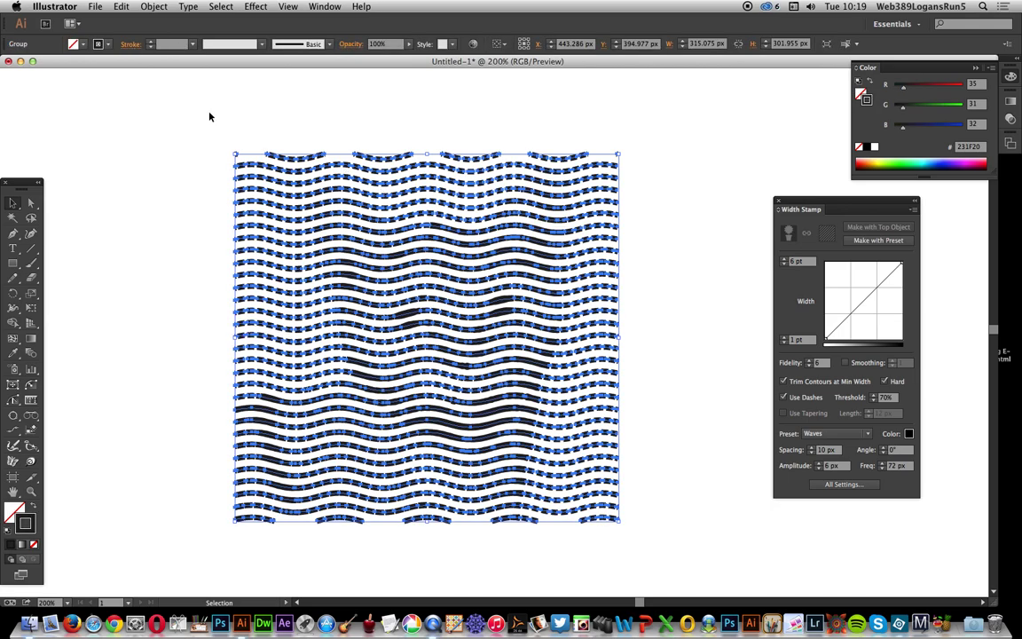
Step: Ungroup the expanded wave artwork twice via Object > Ungroup and confirm it is no longer grouped
left_click(155, 7)
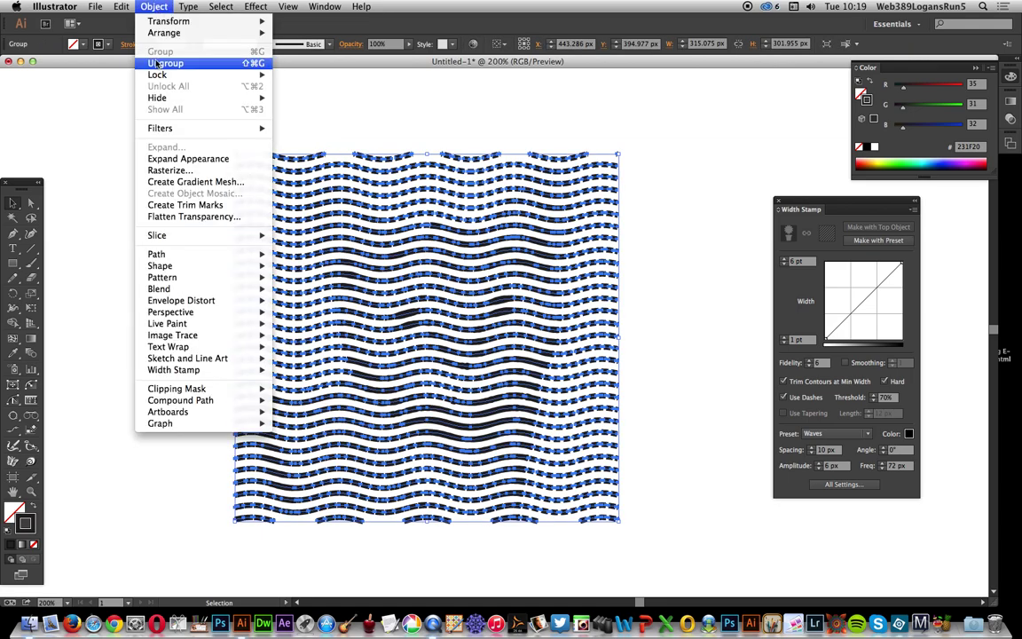
left_click(146, 63)
left_click(155, 7)
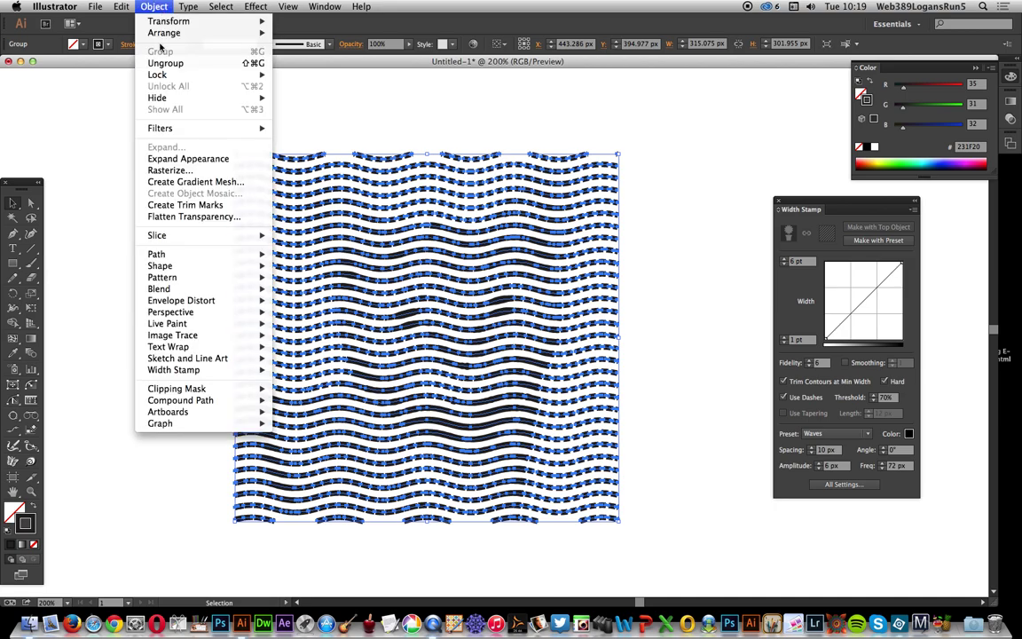
left_click(130, 64)
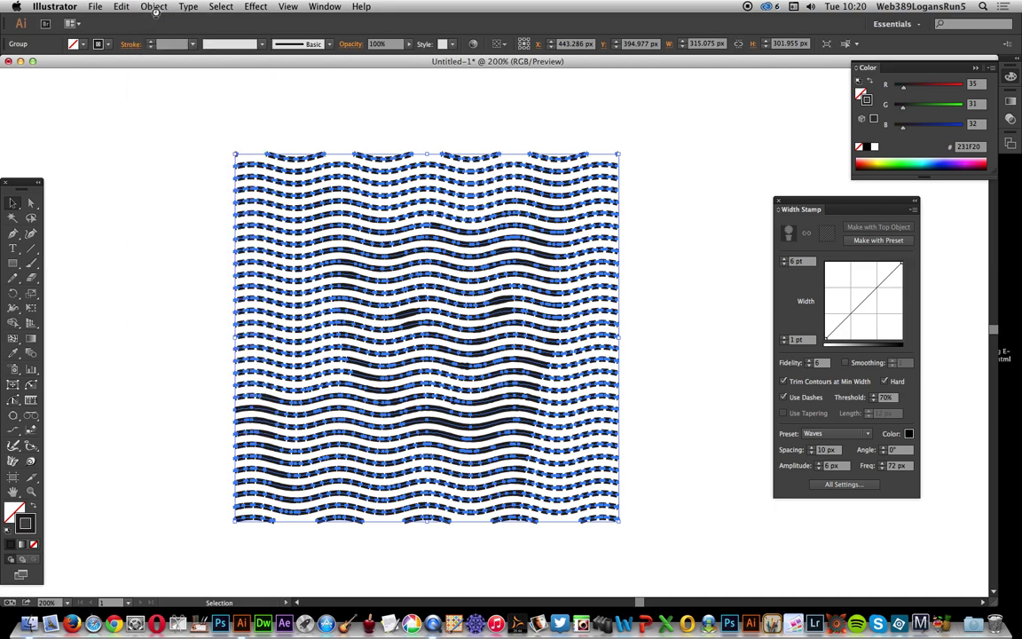
left_click(160, 7)
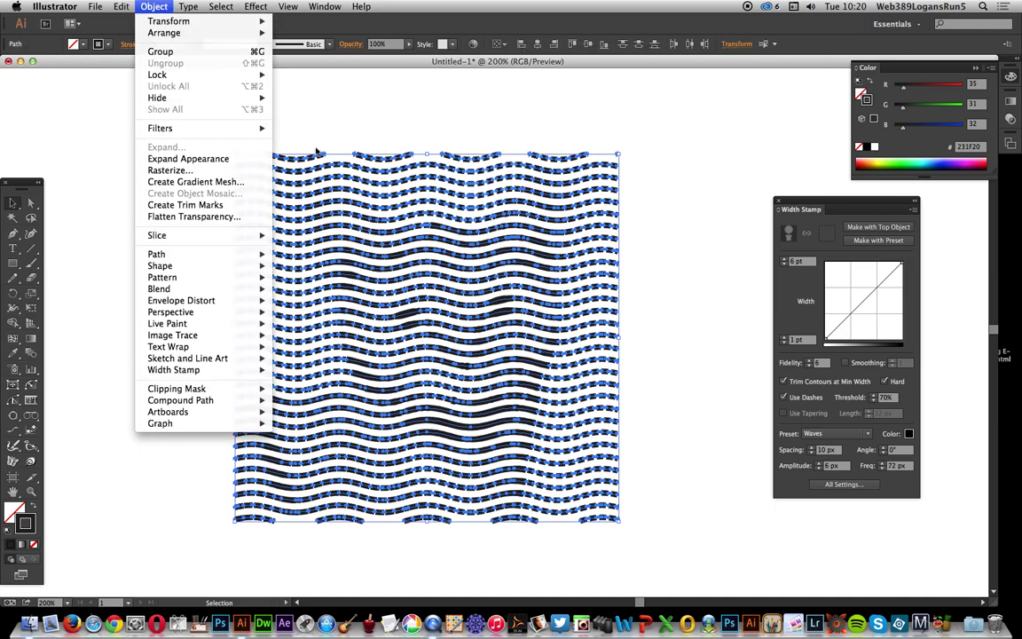
left_click(412, 111)
Step: Deselect the artwork and select several single dashes to check they are separate paths
left_click(191, 197)
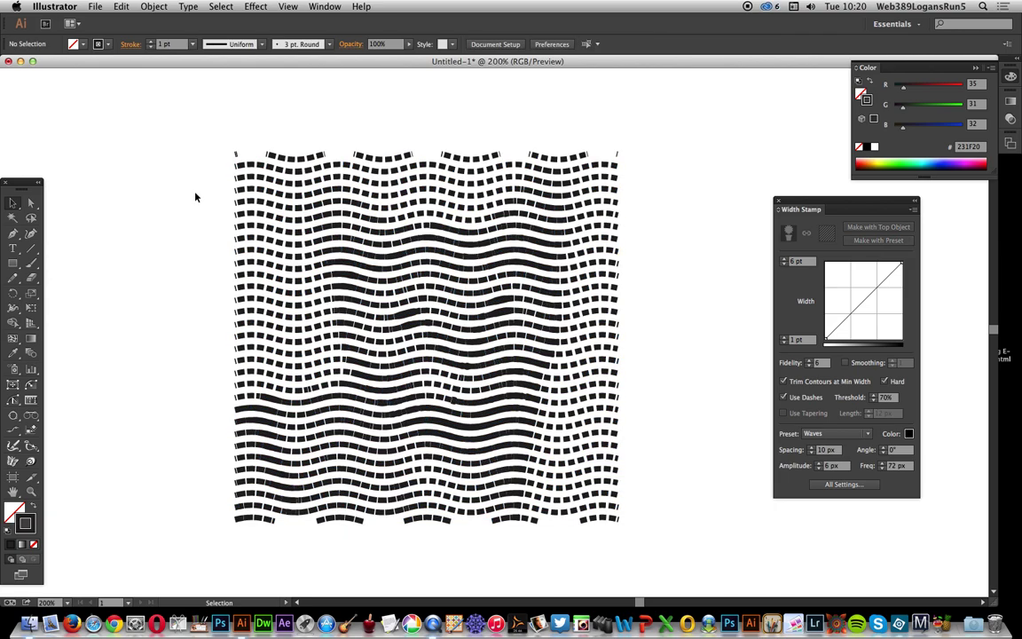
left_click(298, 210)
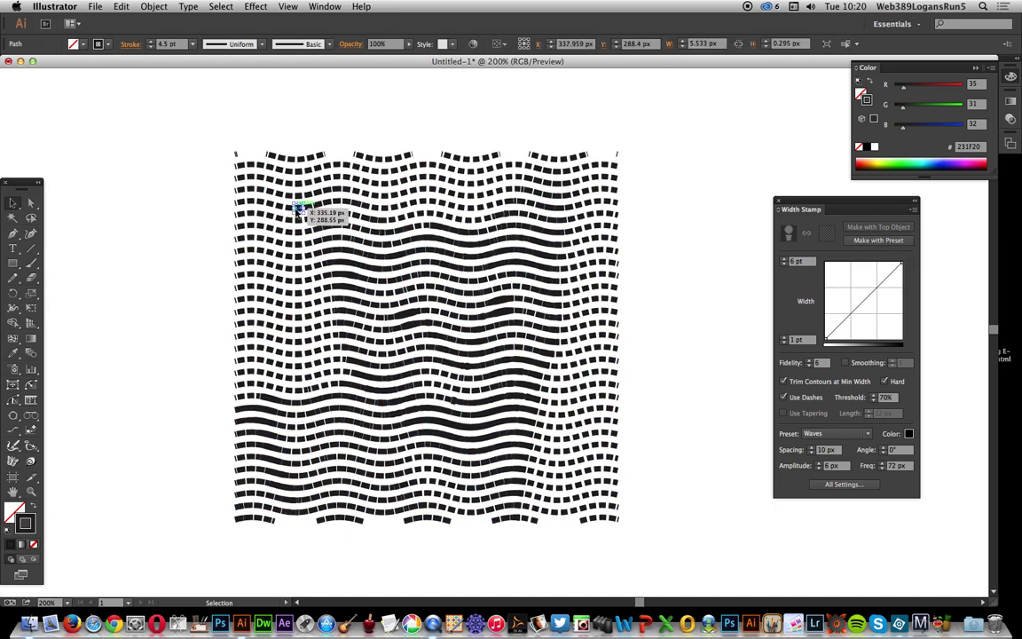
left_click(346, 200)
left_click(240, 203)
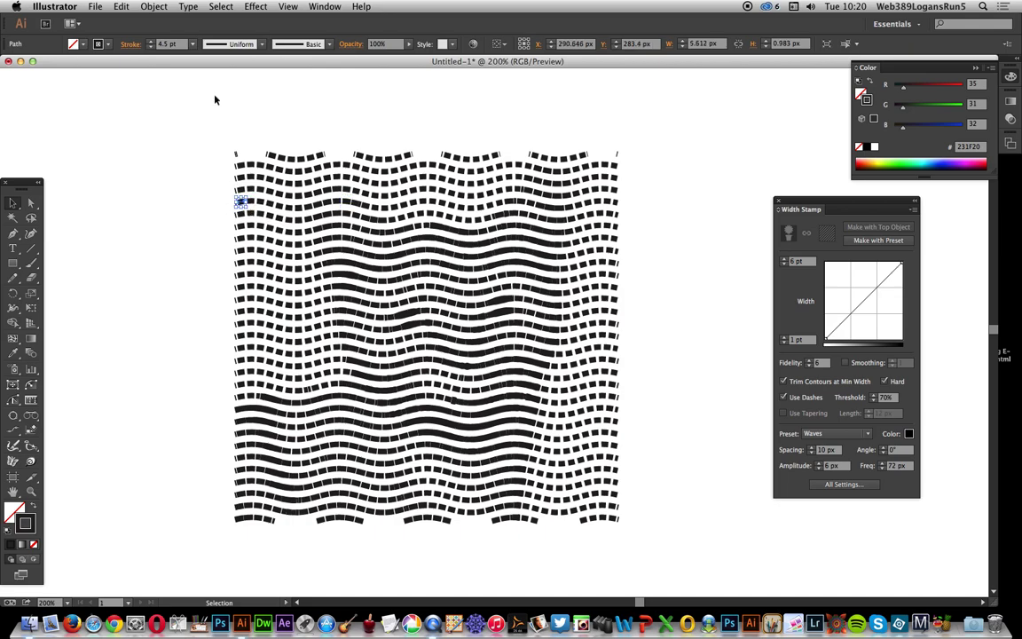
Step: Select all the wave dashes and apply Width Profile 4 to make them arrow-shaped
scroll(285, 212, "down", 3)
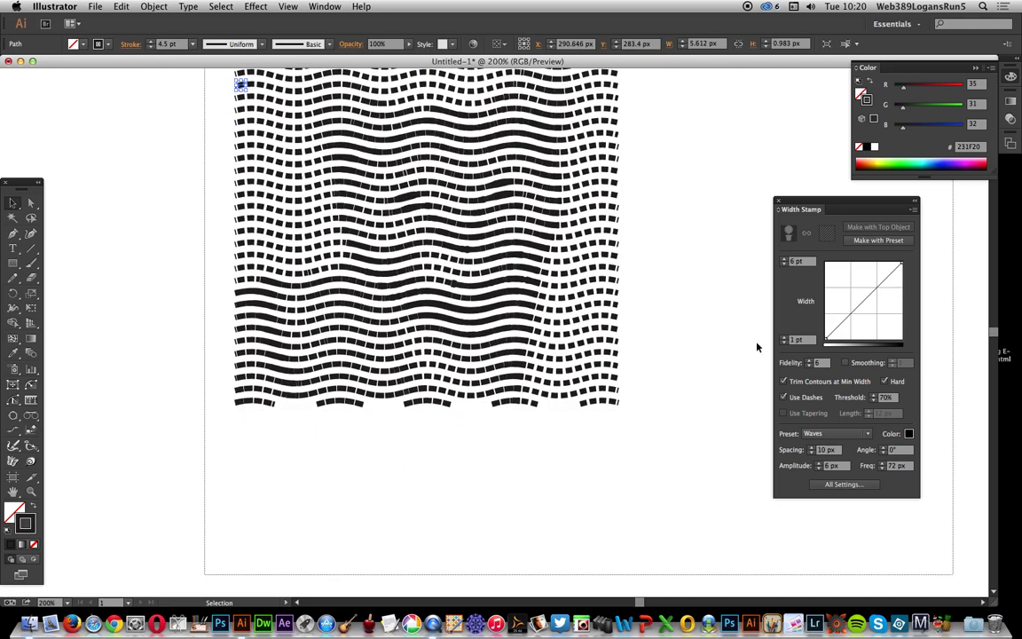
key("super+a")
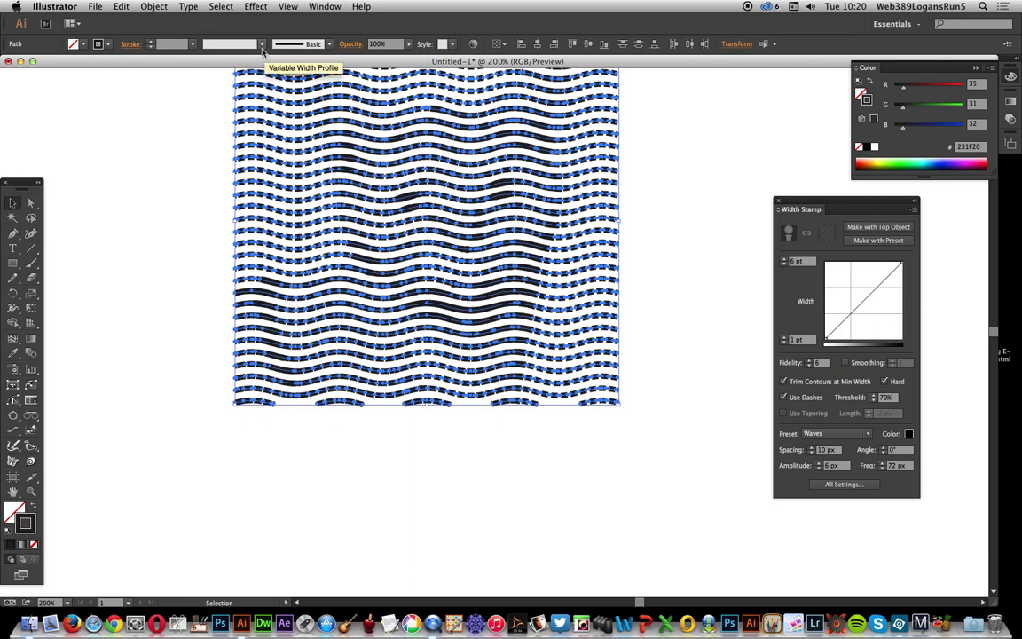
left_click(262, 46)
left_click(225, 88)
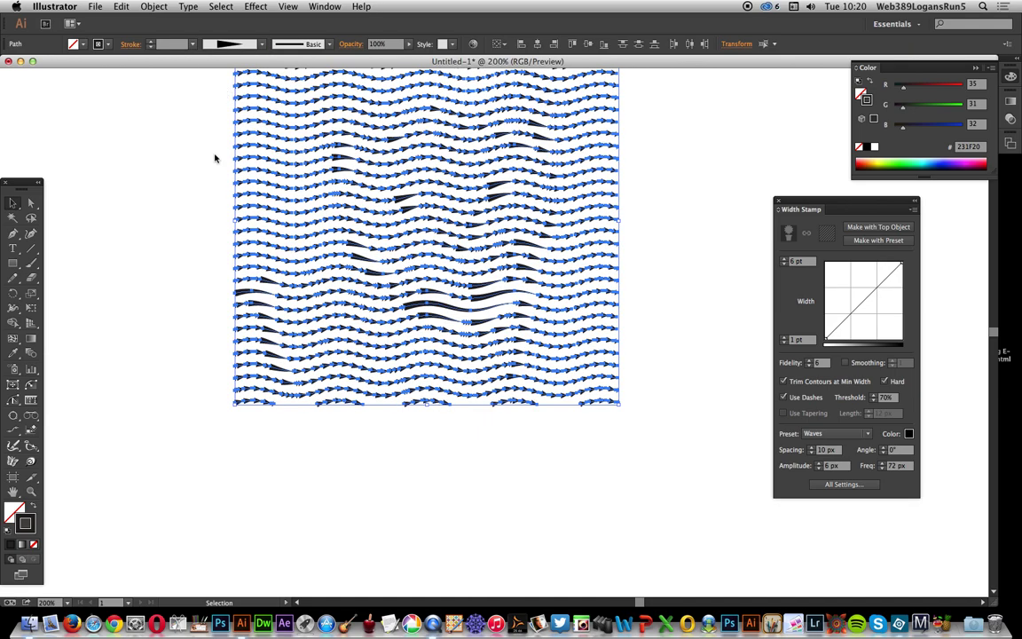
left_click(661, 189)
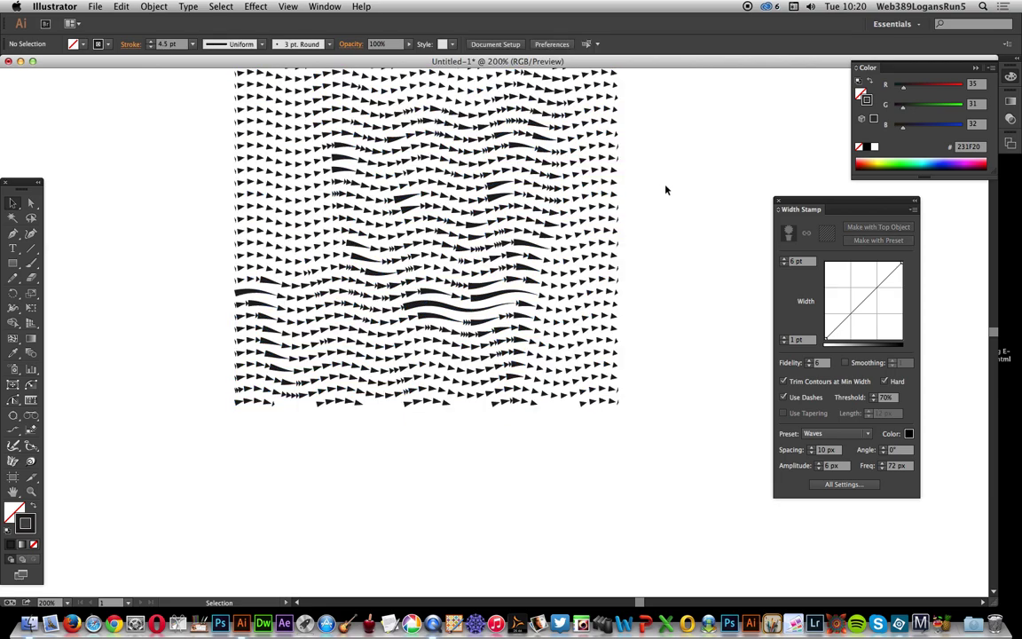